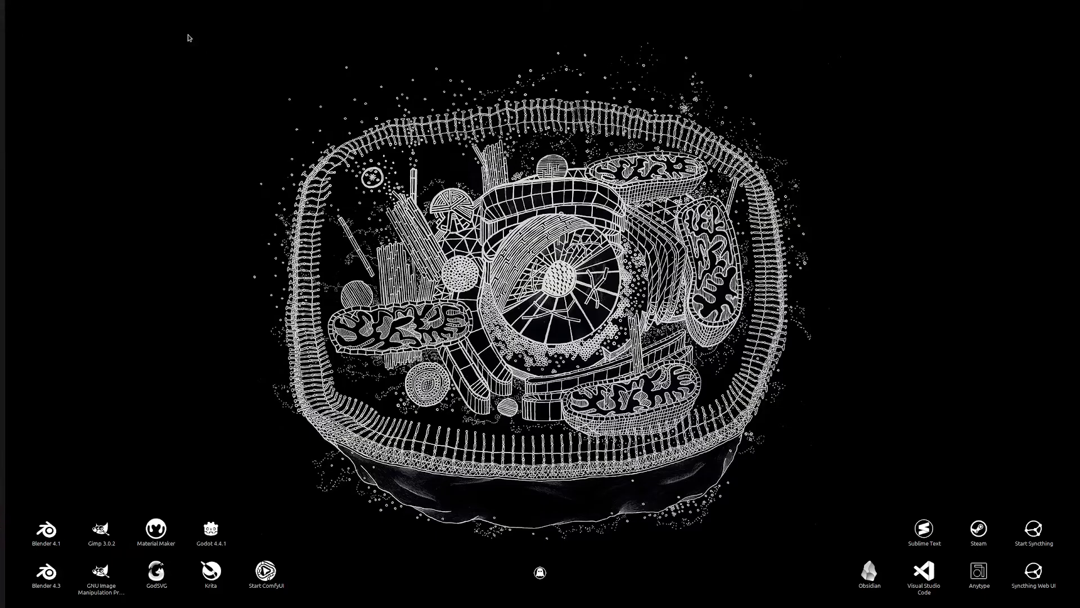
Step: Copy the desktop folder's path with the Copy Path action and paste it into the blank text document
right_click(818, 298)
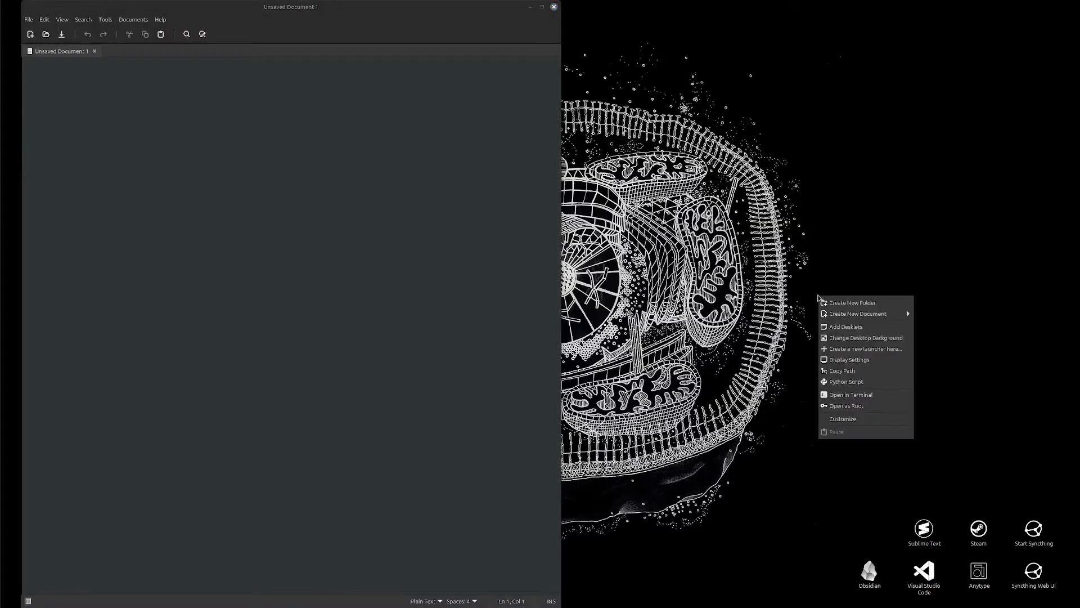
left_click(853, 374)
left_click(302, 215)
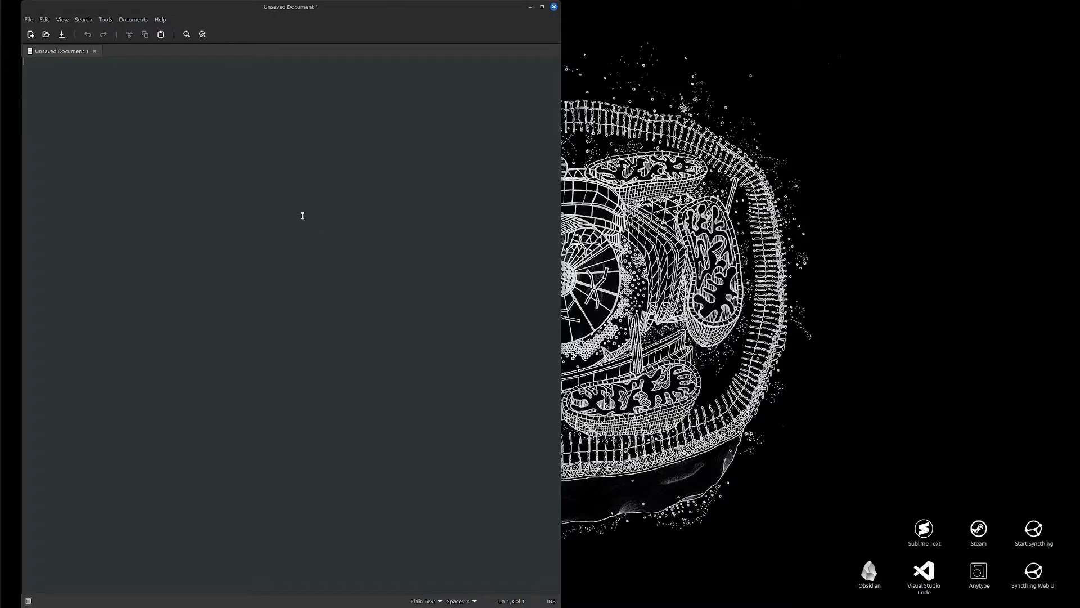
type("/home/brohd/Desktop")
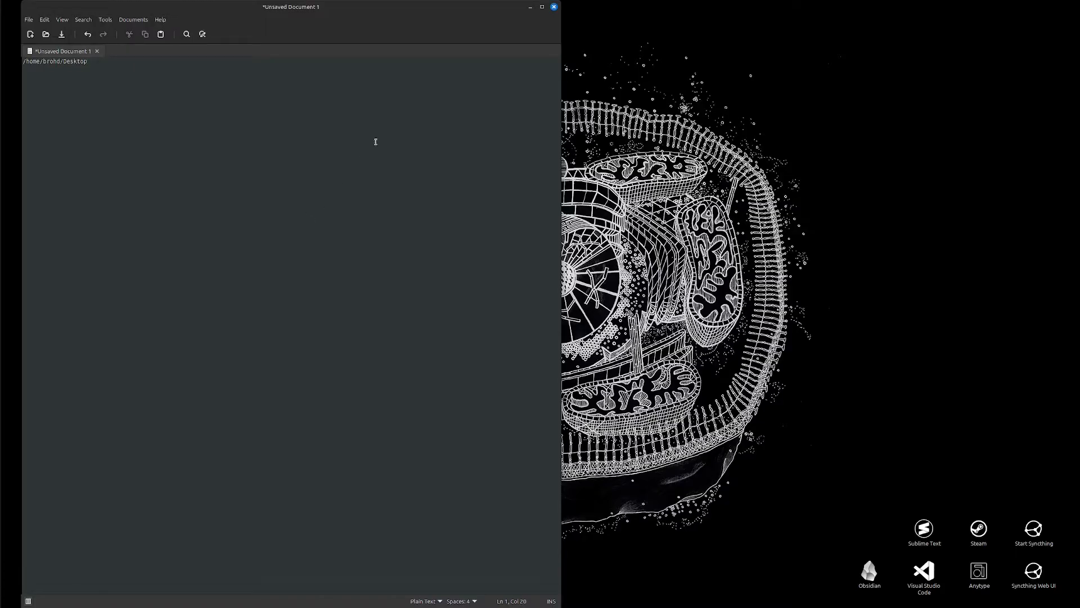
Step: Close the text editor without saving the document
left_click(554, 8)
left_click(292, 339)
mouse_move(2, 51)
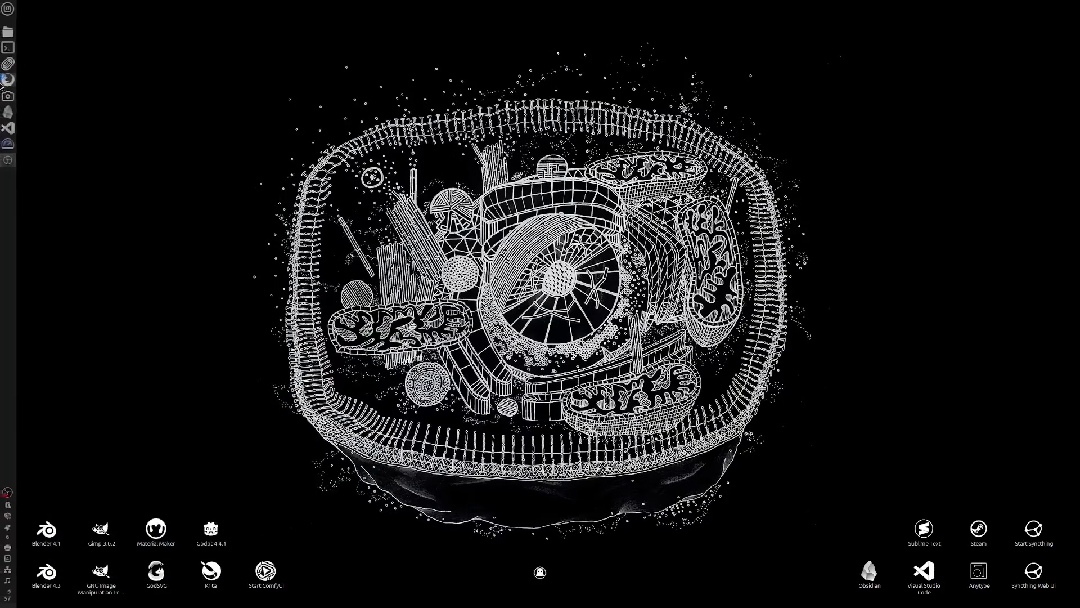
Step: Open the file manager's Preferences and go to the Plugins page
right_click(5, 34)
left_click(61, 121)
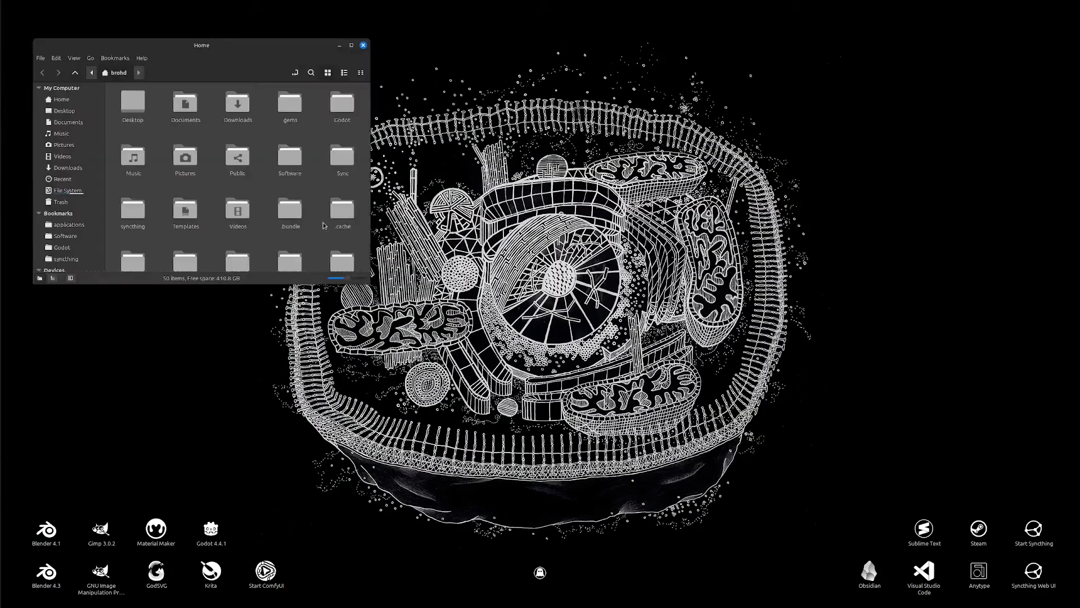
left_click(55, 58)
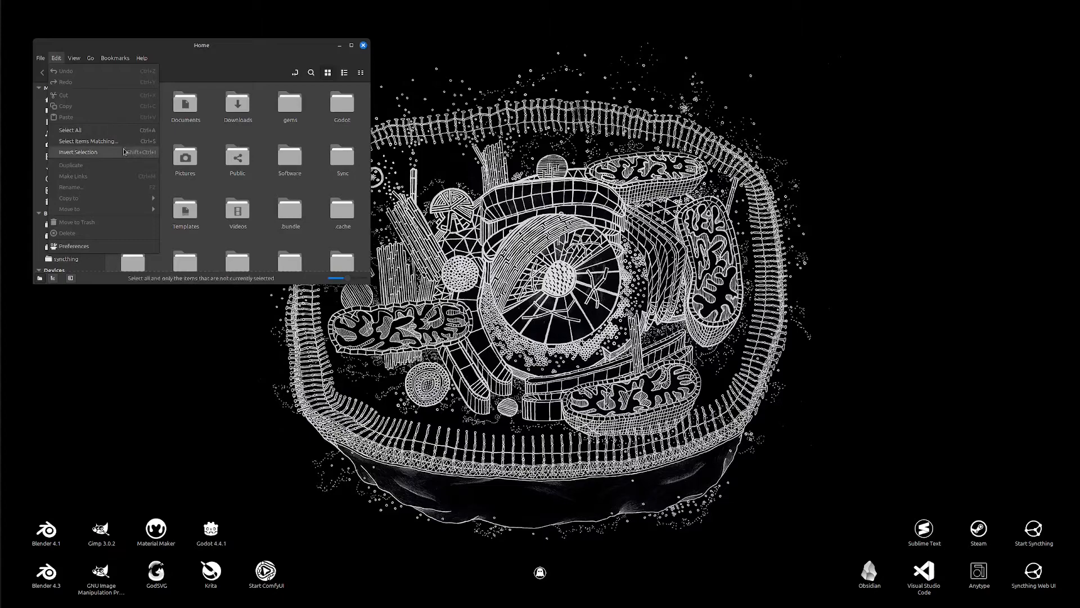
left_click(112, 248)
left_click(400, 305)
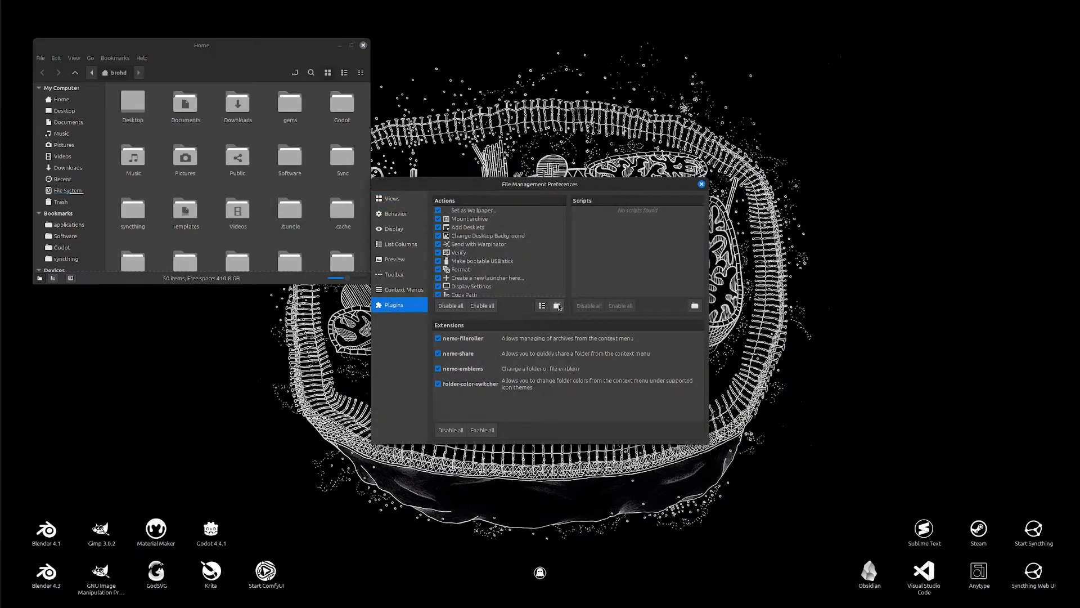
Step: Open the Nemo actions folder and open copy_path.nemo_action in the text editor
left_click(557, 305)
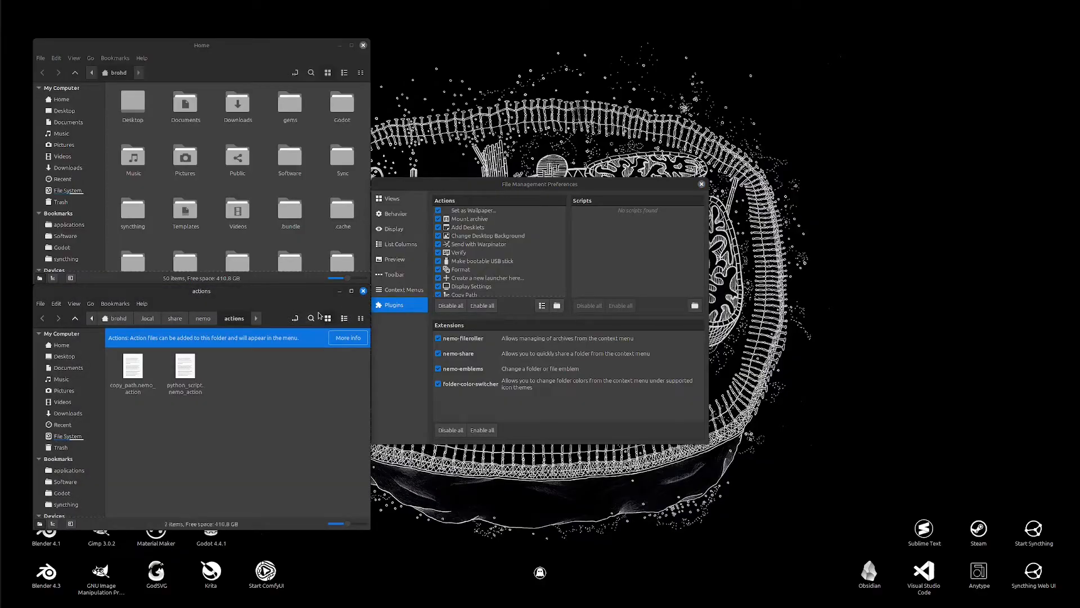
right_click(140, 383)
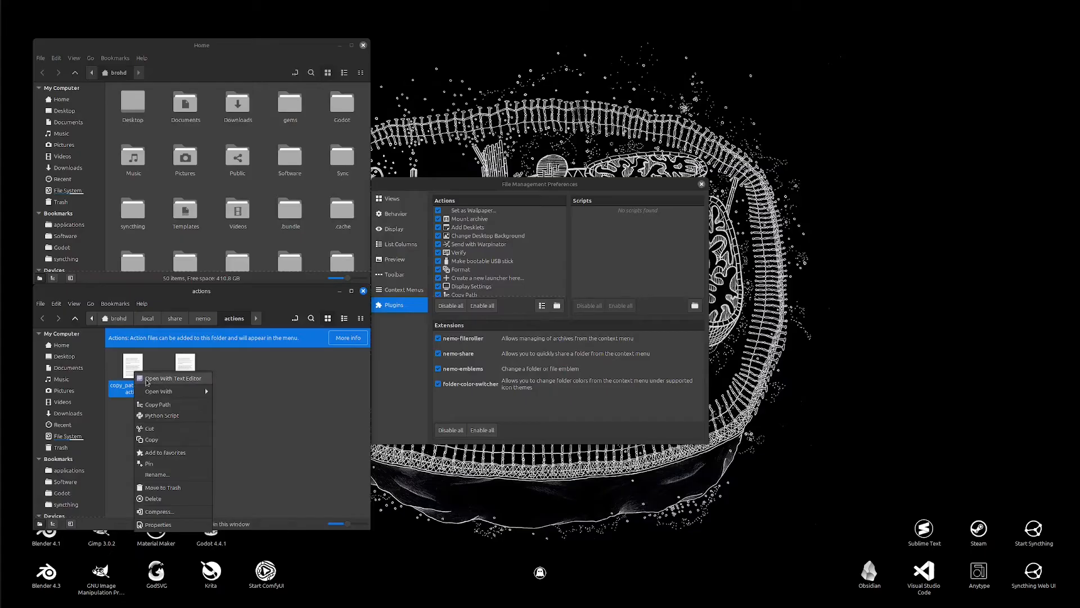
left_click(147, 381)
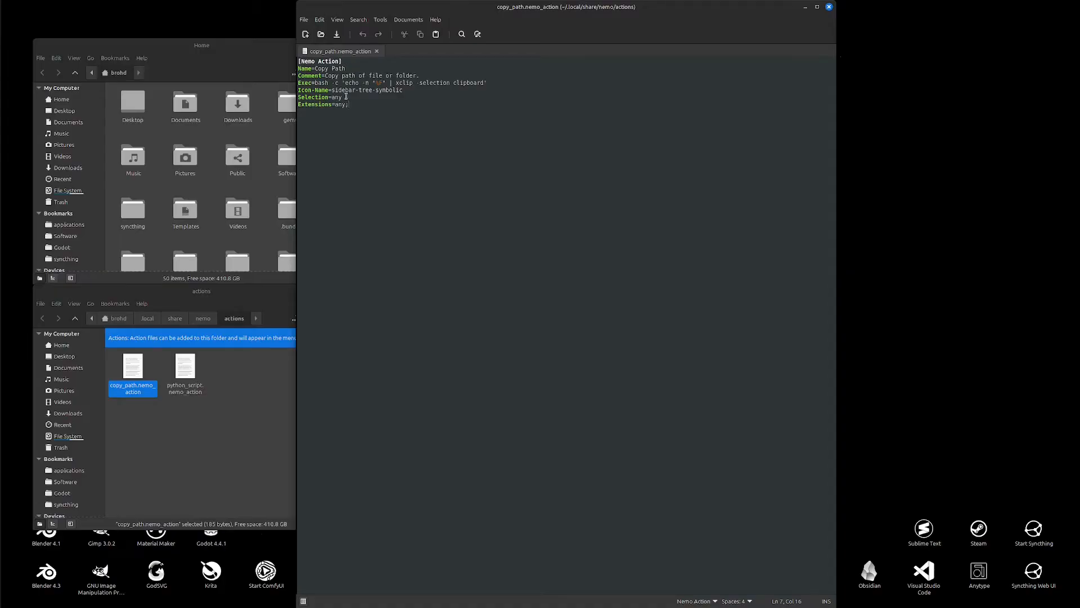
Step: Run the Copy Path action on the actions folder's empty background
left_click(269, 291)
right_click(257, 423)
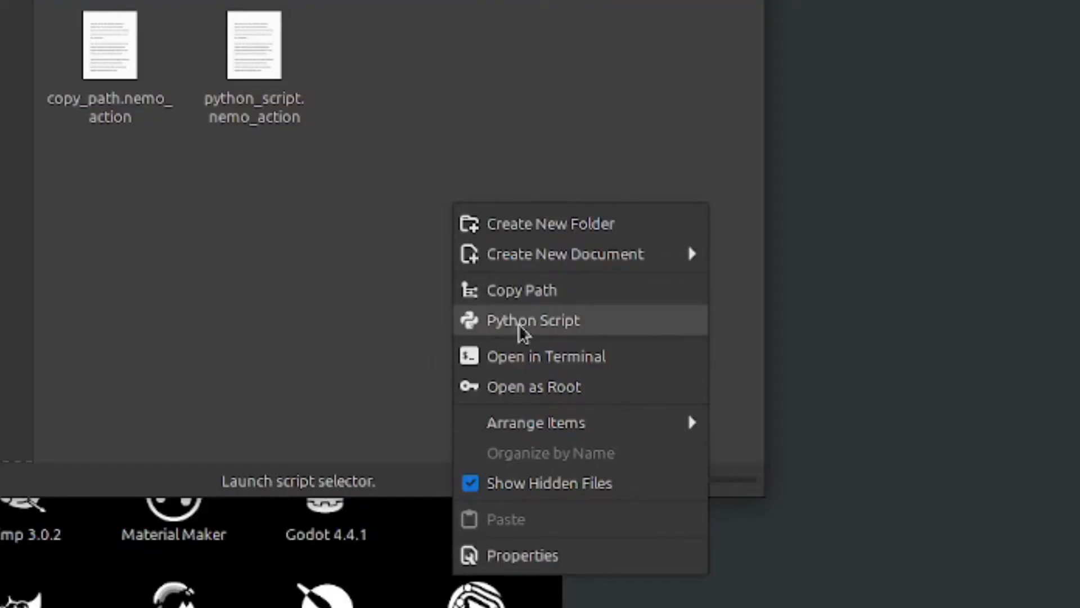
left_click(523, 291)
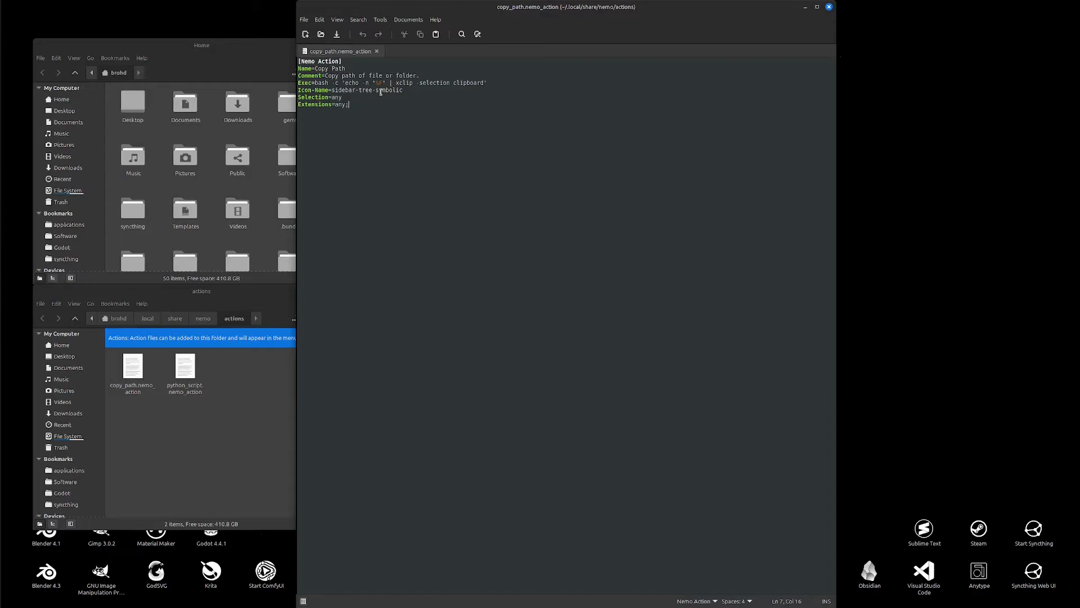
Step: Inspect the actions folder's Properties and its icon chooser, then close them without changes
right_click(230, 397)
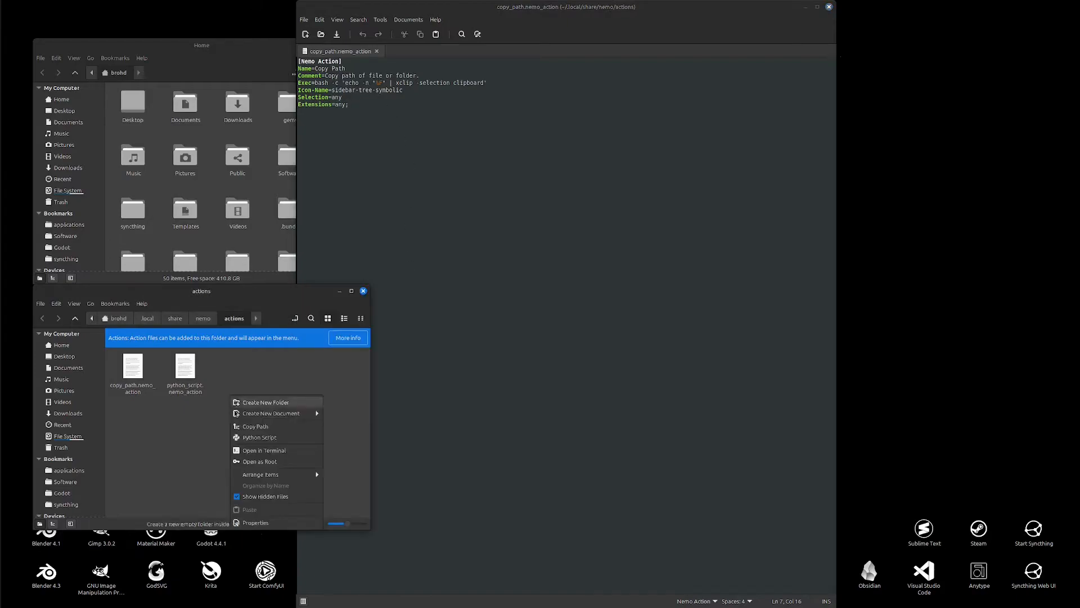
left_click(276, 524)
left_click(463, 247)
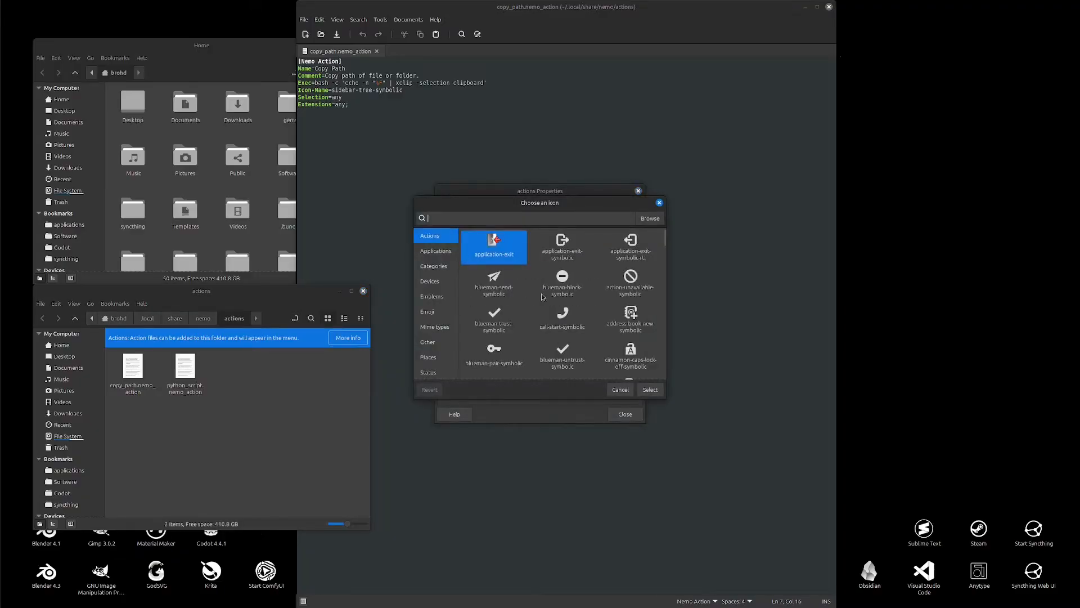
left_click(619, 389)
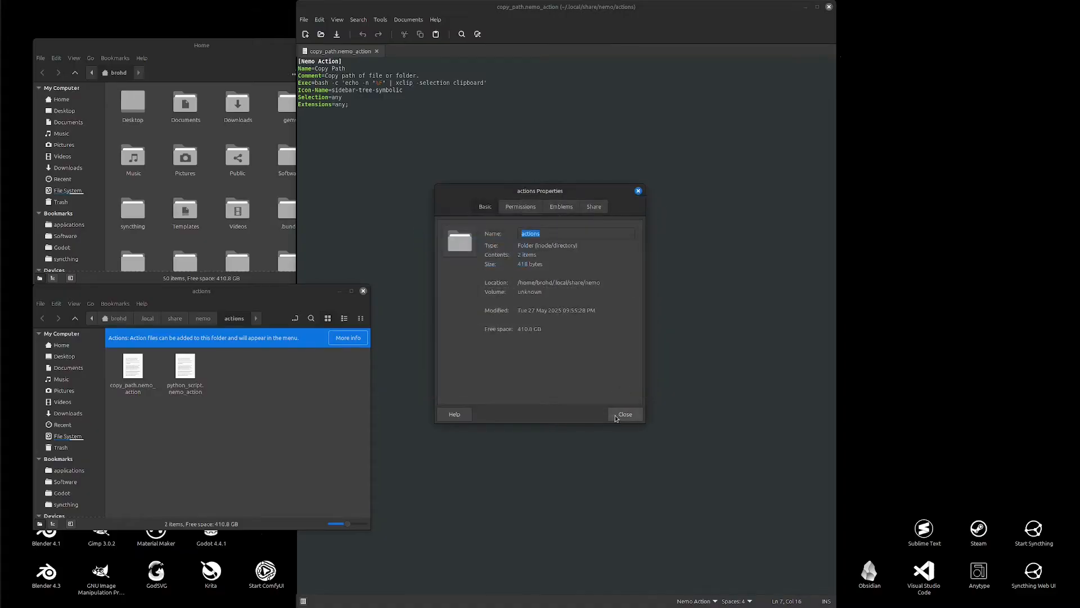
left_click(624, 414)
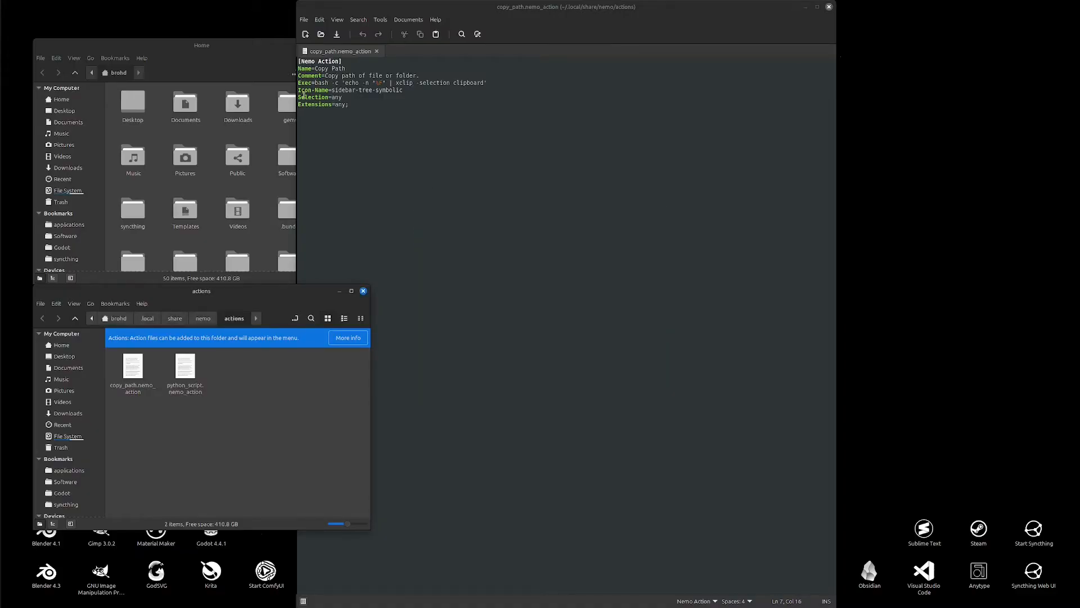
Step: Set the action's Selection value to file and save the file
double_click(338, 97)
type("file")
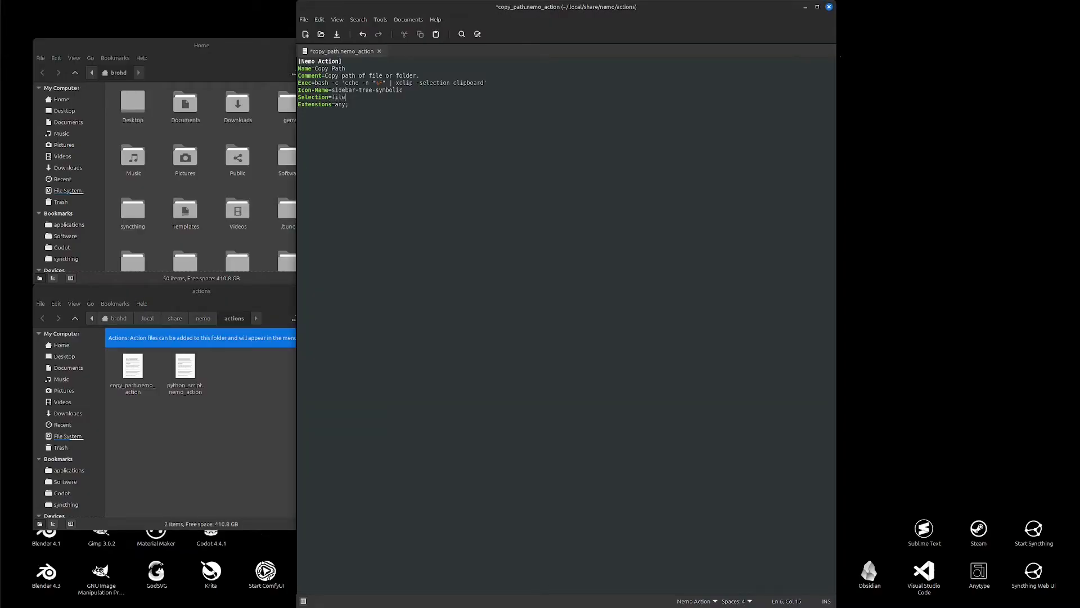
key("ctrl+s")
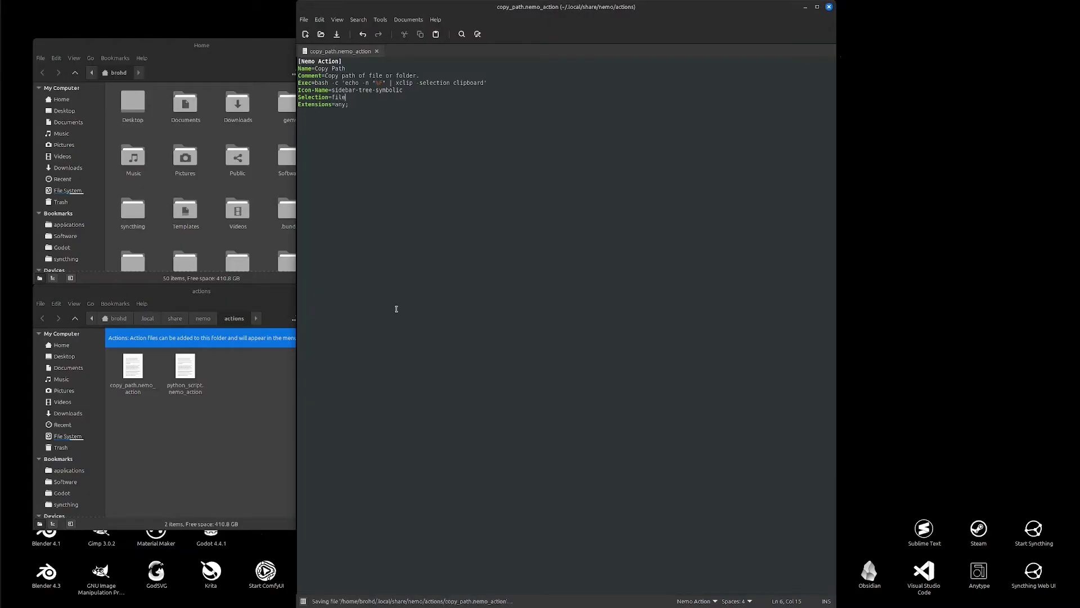
Step: Check which actions are offered when right-clicking the two action files
right_click(219, 369)
key("Escape")
right_click(182, 369)
key("Escape")
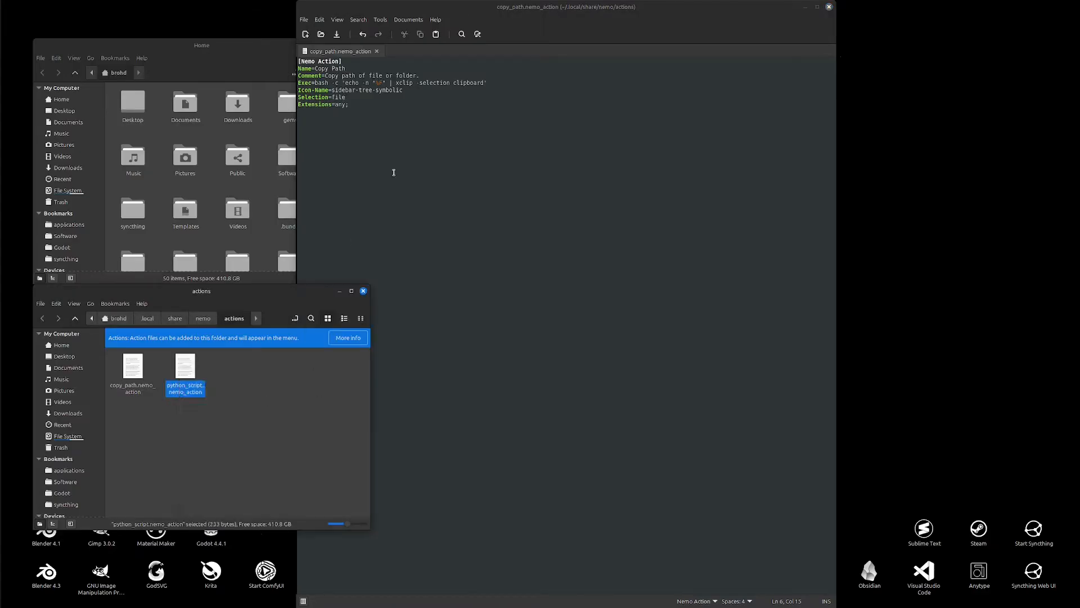
Step: Set the action's Extensions value to nemo_action;py; and save the file
left_click(409, 104)
left_click_drag(346, 104, 338, 105)
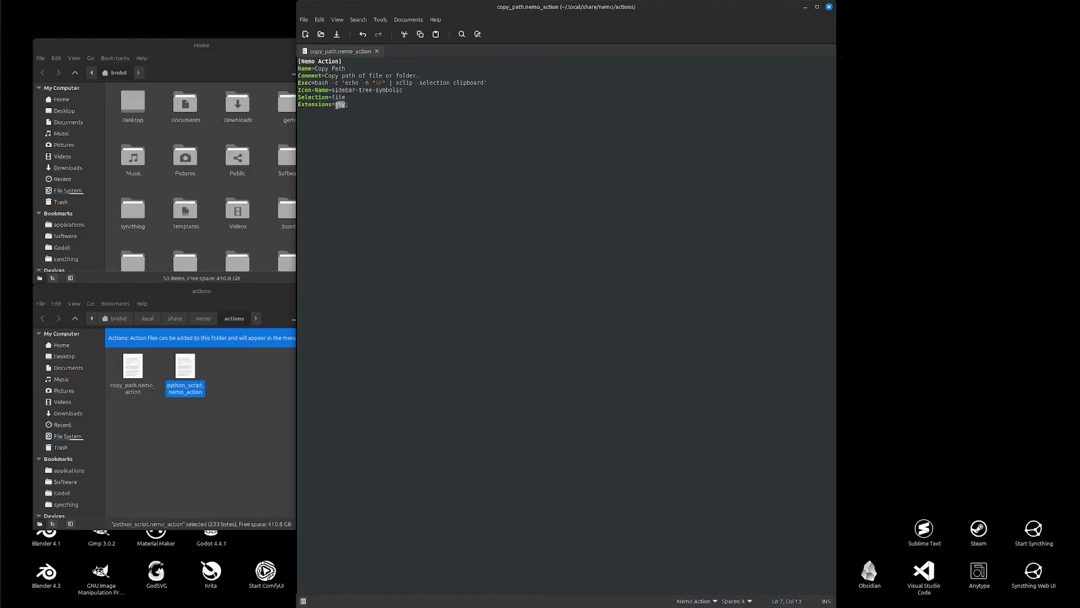
type("nemo_action;p")
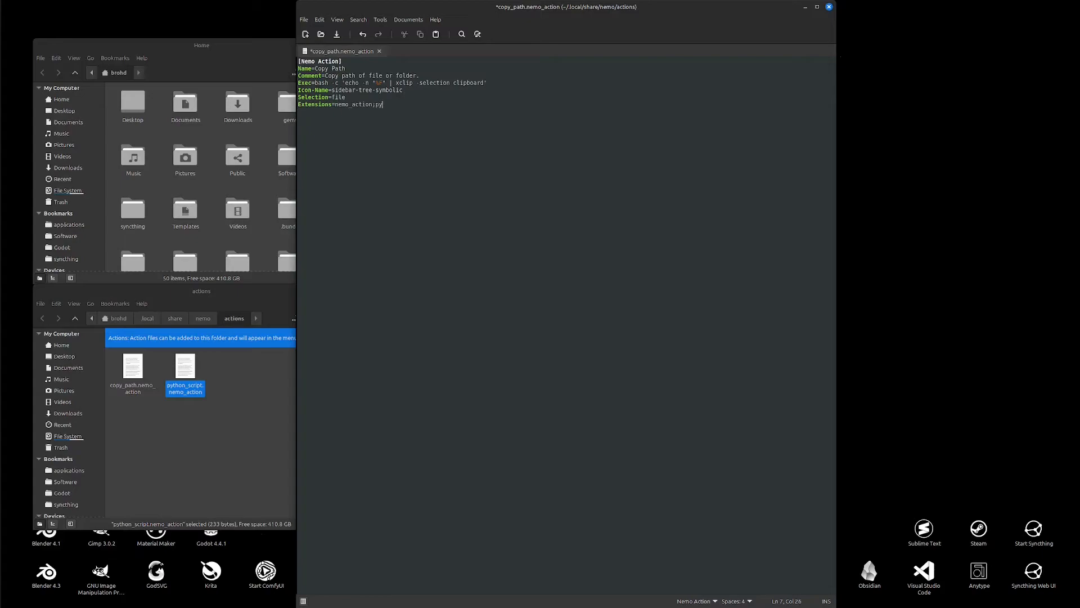
key("ctrl+s")
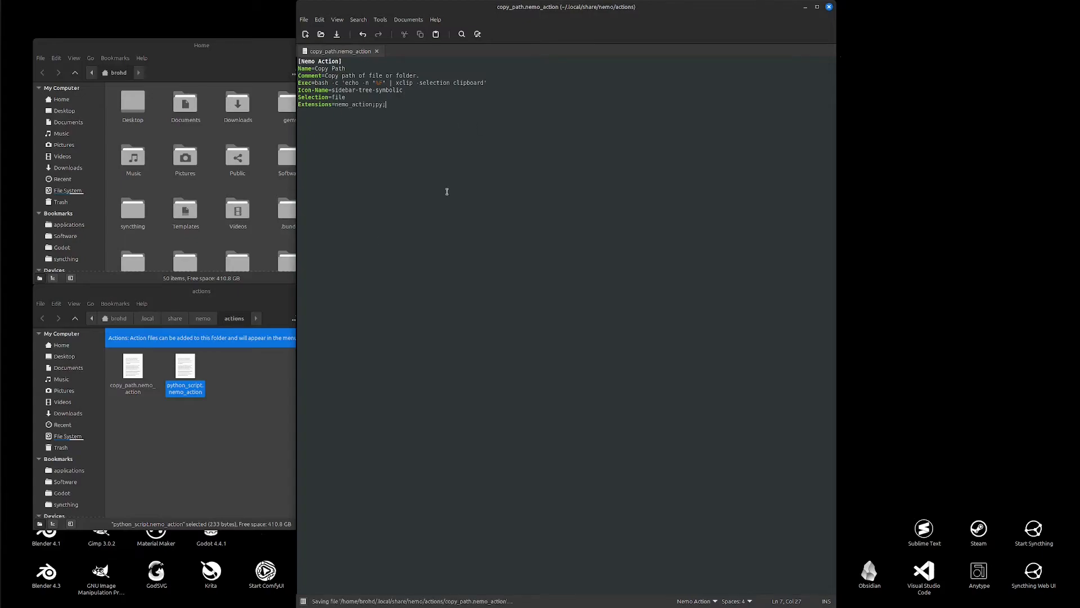
Step: Check which actions appear for the folder background and for python_script.nemo_action
left_click(229, 422)
right_click(236, 402)
left_click(234, 380)
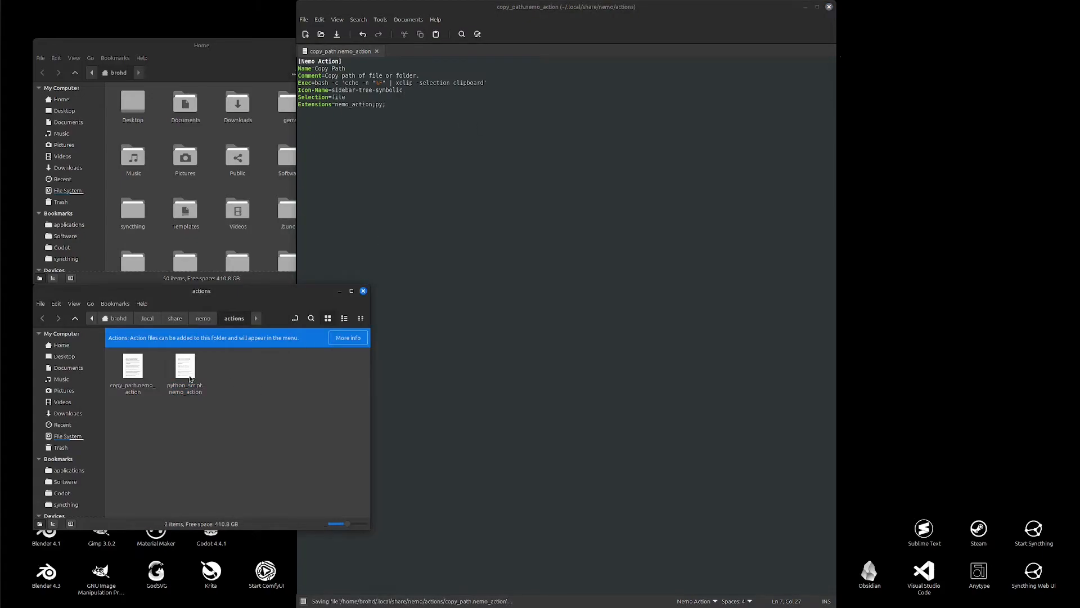
right_click(190, 379)
left_click(301, 370)
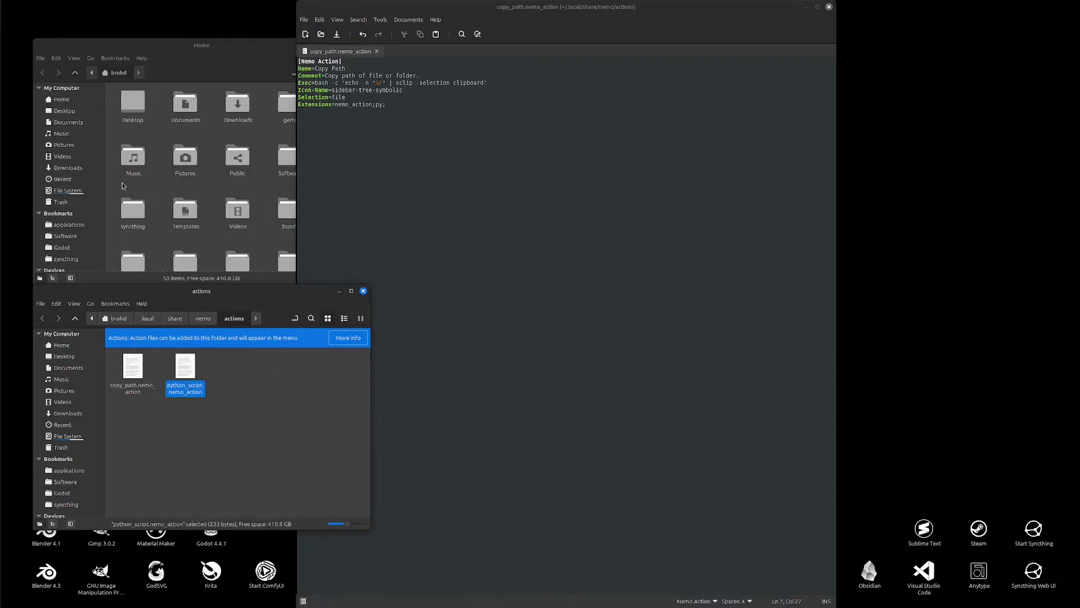
Step: Switch to the python folder window and check the actions offered for select_python_script.py
mouse_move(8, 31)
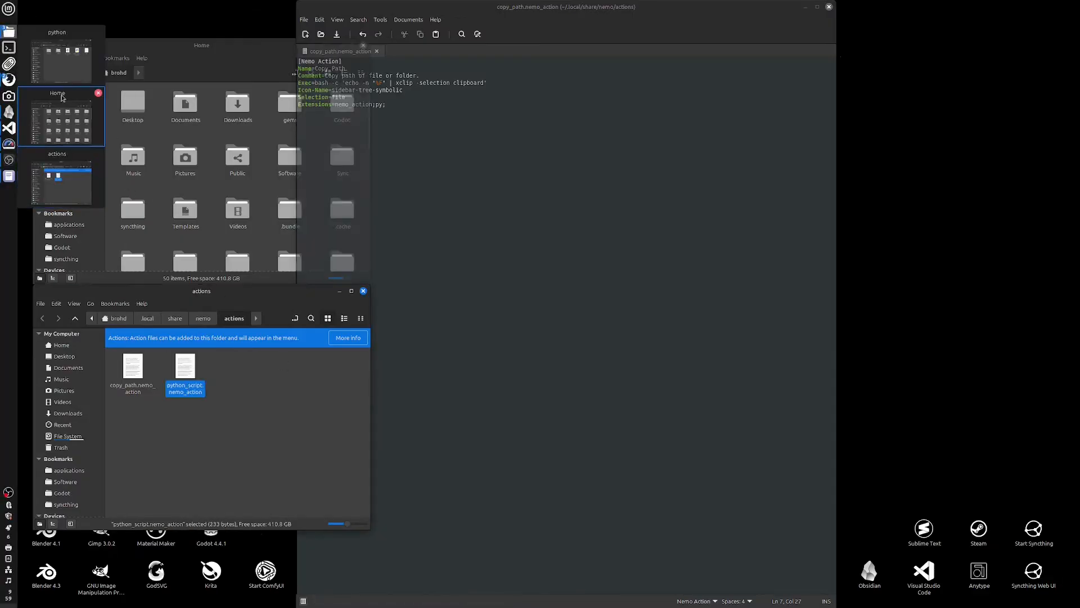
left_click(60, 56)
right_click(279, 84)
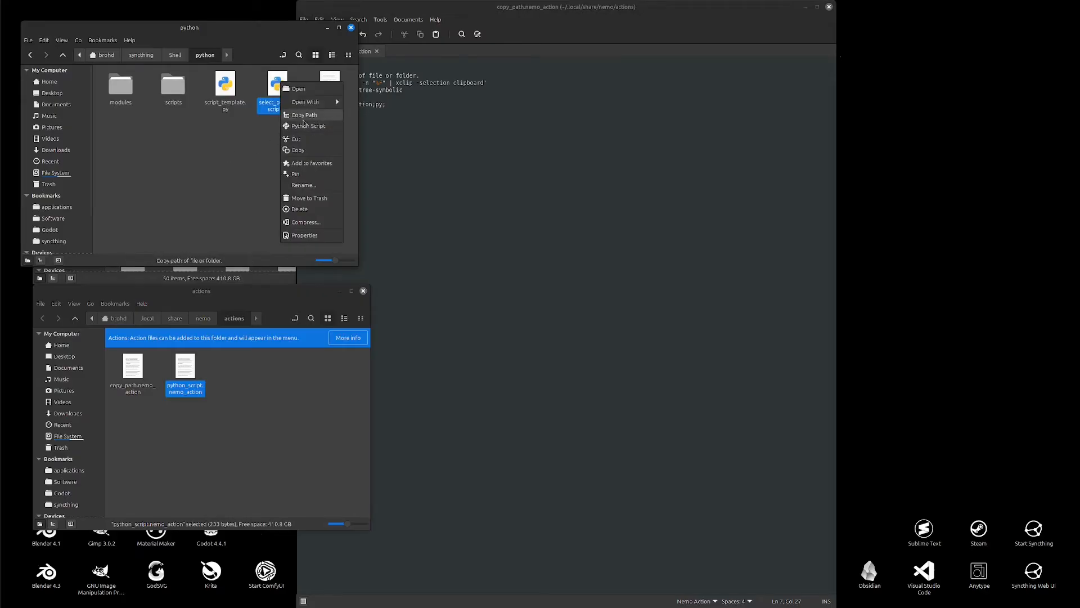
left_click(285, 48)
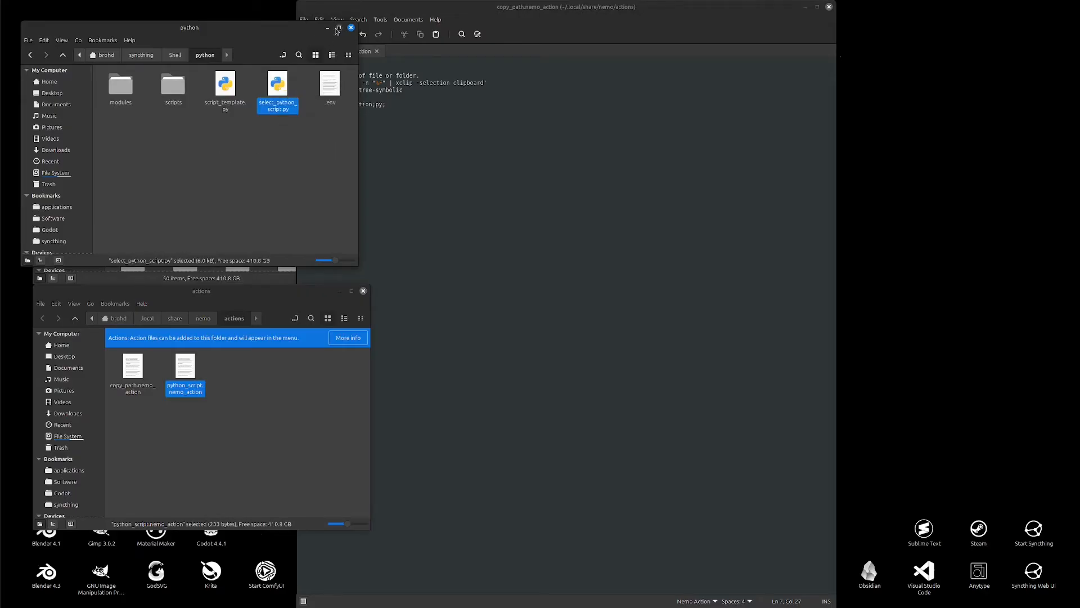
Step: Restore Selection to any and Extensions to any; in copy_path.nemo_action and save it
type("any")
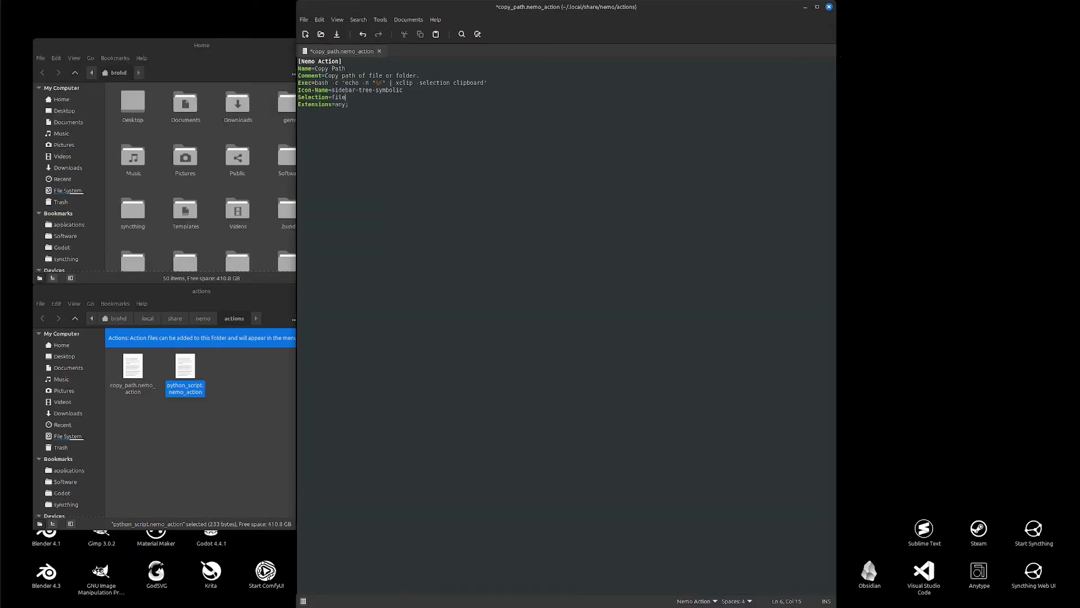
key("BackSpace")
key("BackSpace")
key("BackSpace")
key("BackSpace")
type("any")
key("ctrl+s")
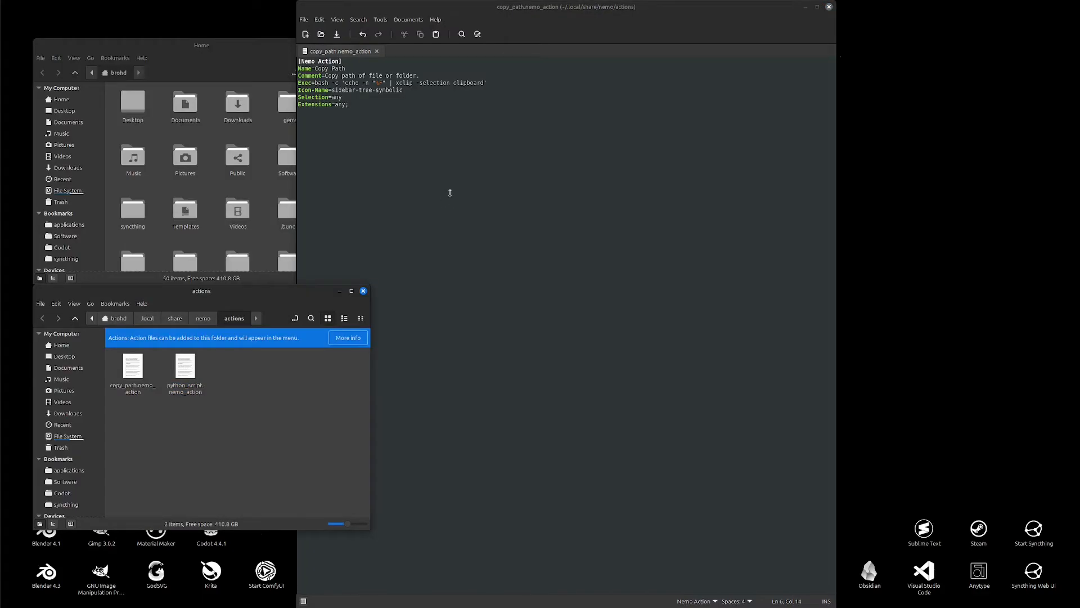
Step: Close the editor and open python_script.nemo_action in the text editor
left_click(829, 6)
left_click(187, 373)
right_click(188, 372)
left_click(206, 378)
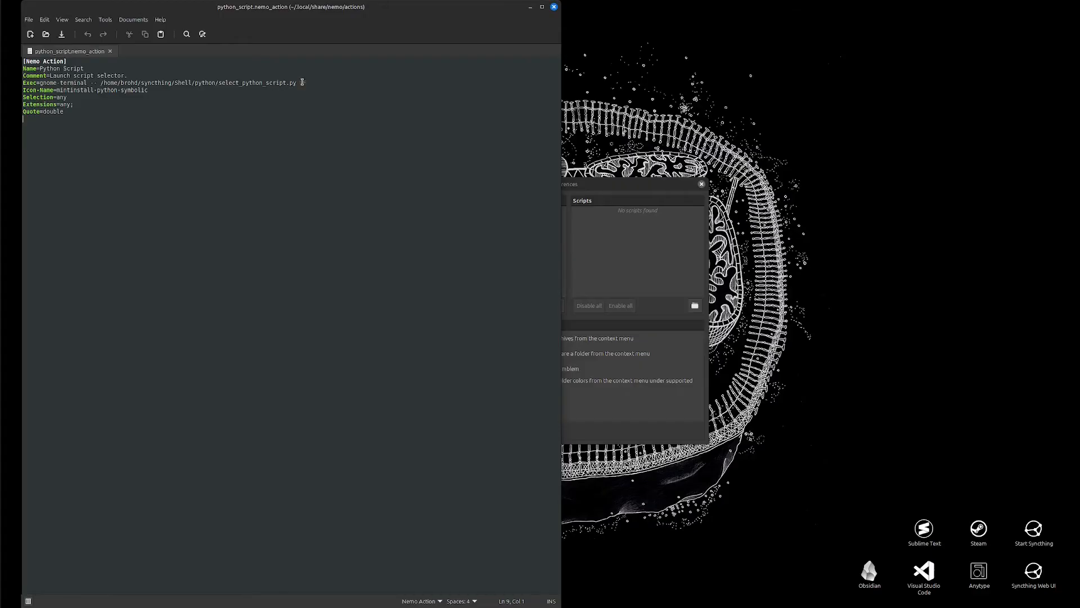
Step: Close the editor and run the Python Script action on the actions folder, continuing past the prompt
left_click(553, 7)
right_click(288, 393)
left_click(334, 434)
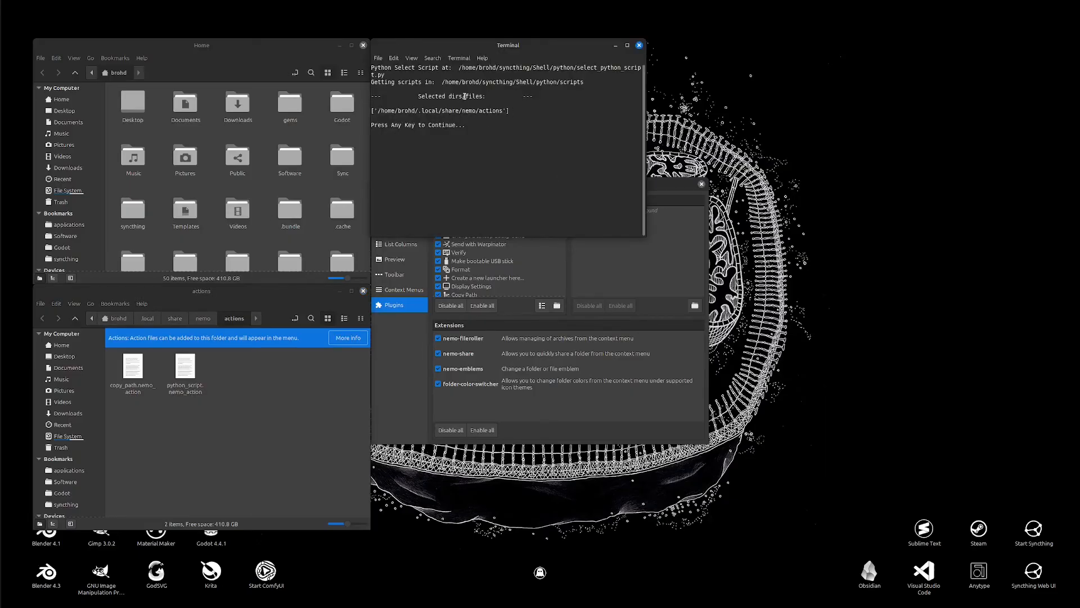
key("Return")
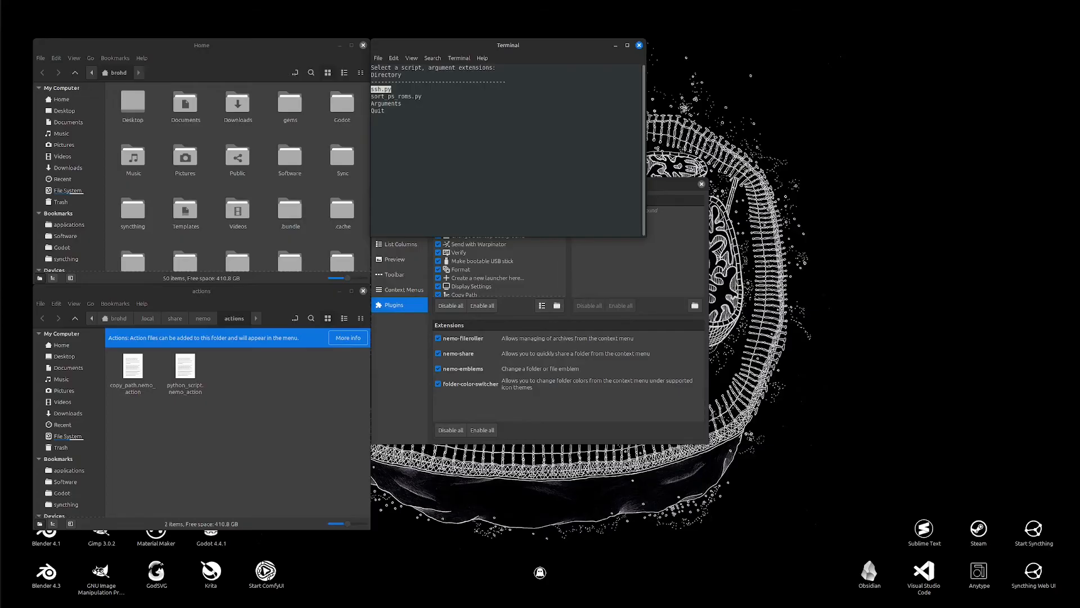
Step: Choose Quit in the terminal's script selector
key("Down")
key("Down")
key("Down")
key("Return")
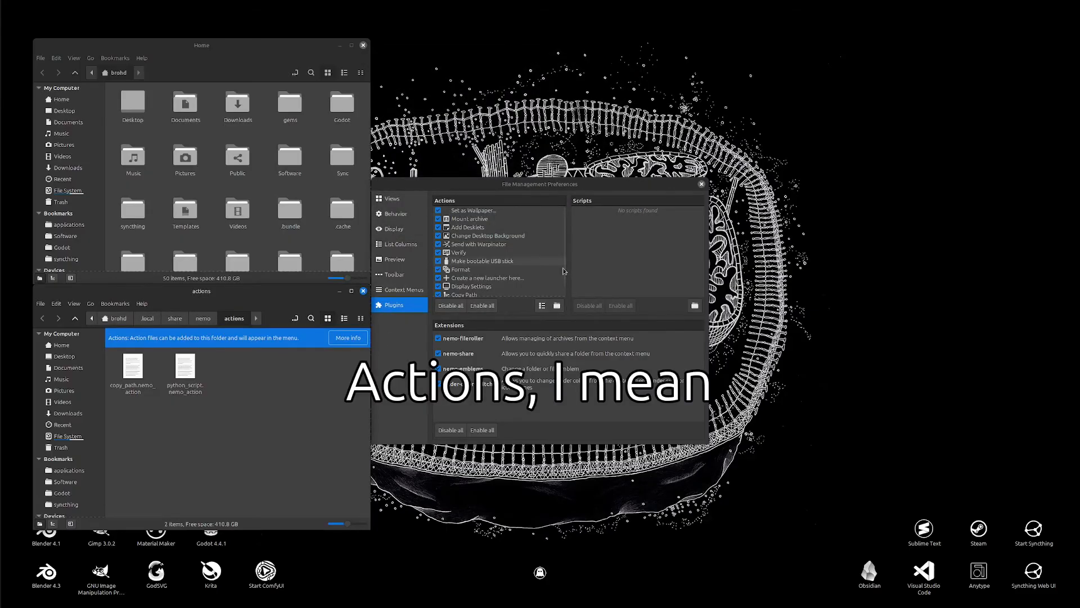
Step: Show the desktop's action list with Copy Path and Python Script, then dismiss it
right_click(872, 344)
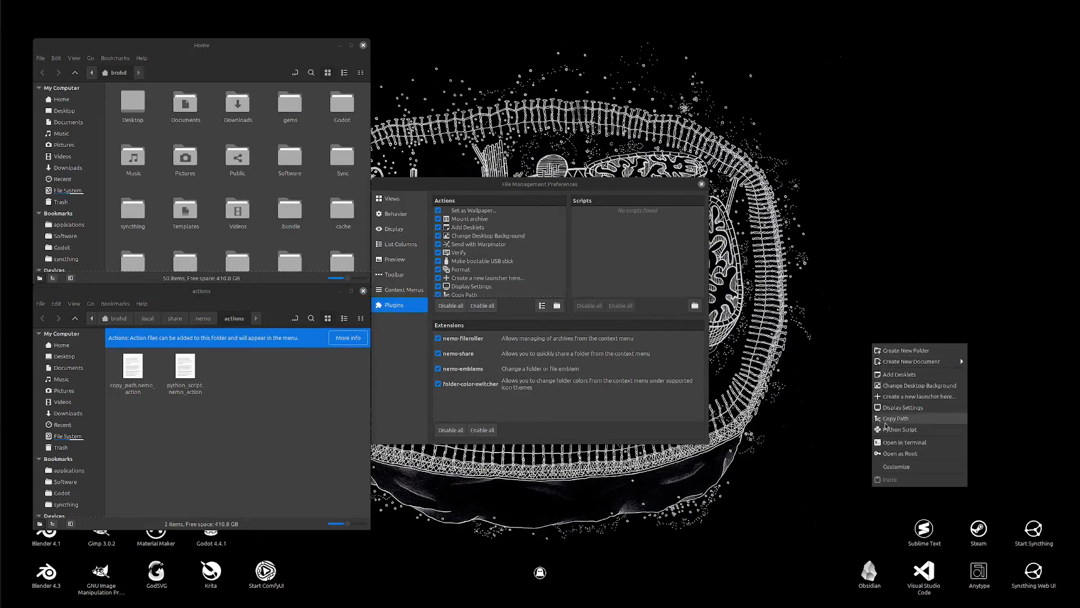
left_click(818, 403)
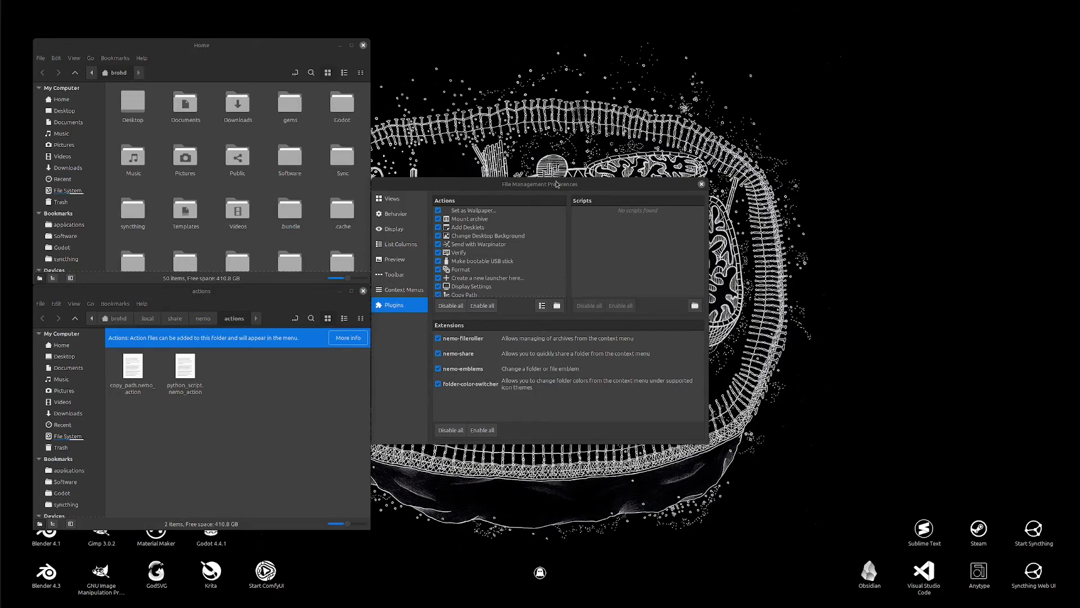
Step: Open System Settings by searching the application menu
left_click(9, 8)
type("sy")
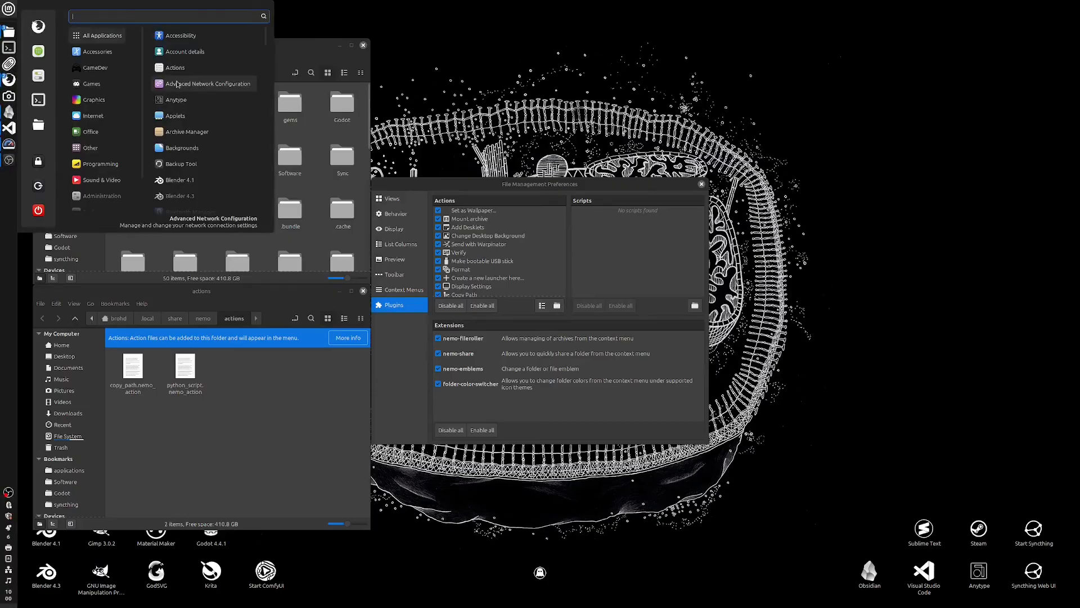
type("s")
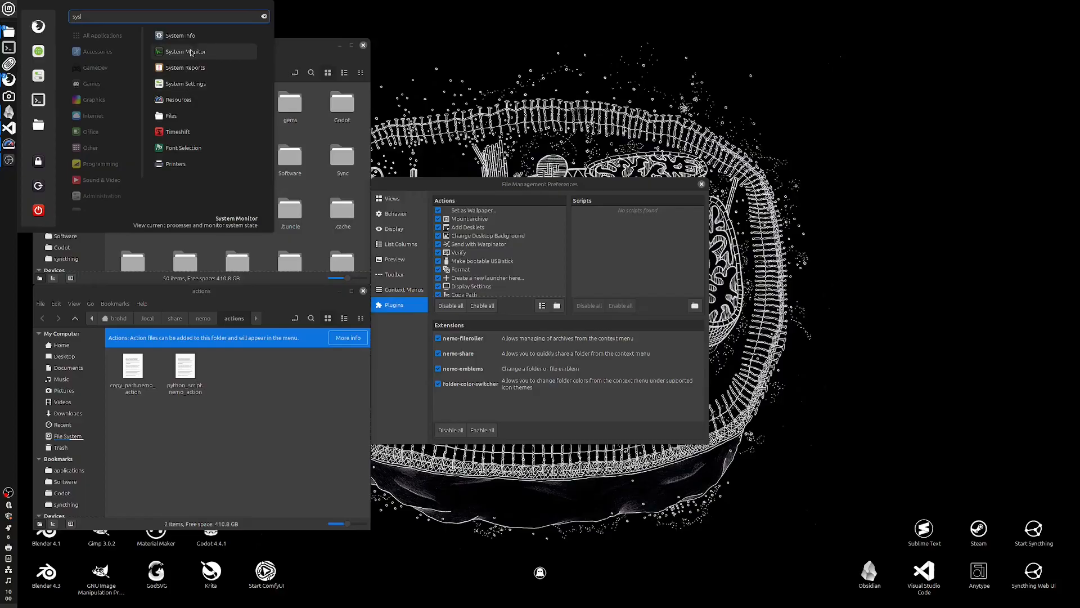
left_click(186, 84)
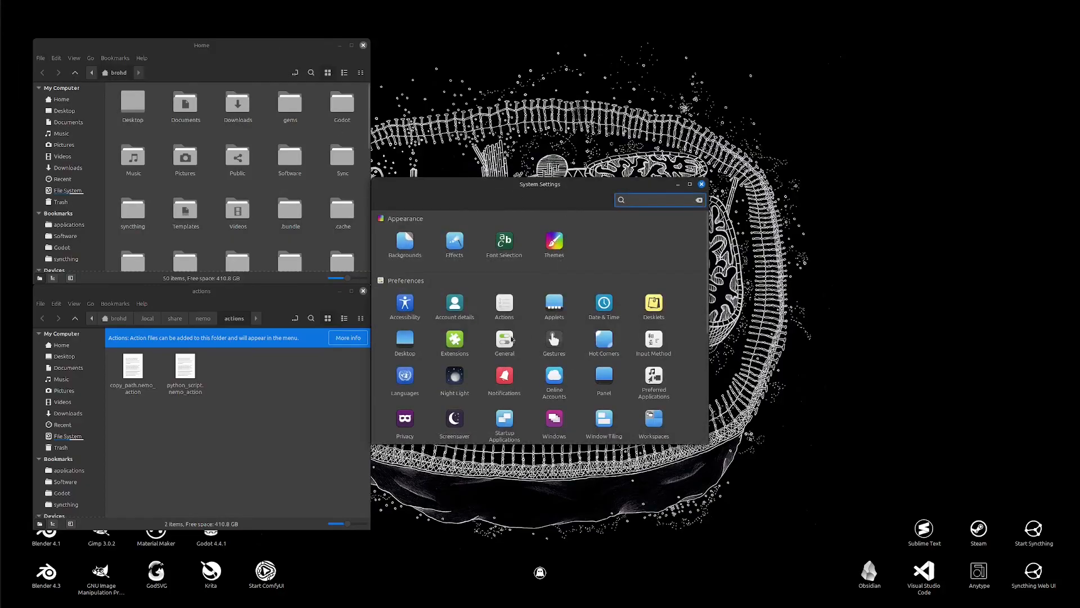
Step: Open the Actions layout settings, add a new submenu named Python below Python Script, and save the layout
left_click(501, 307)
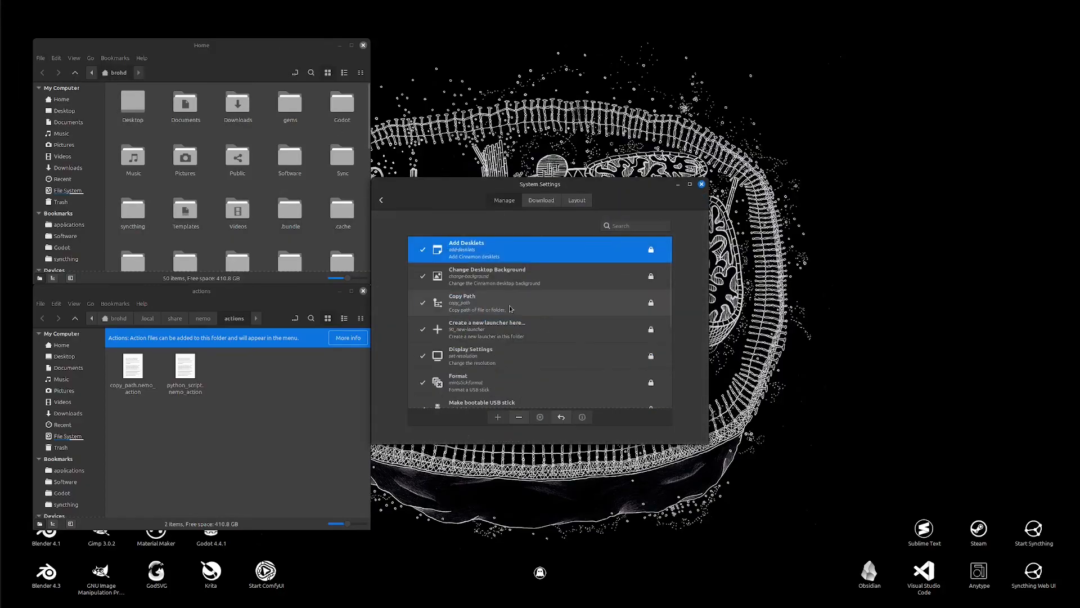
left_click(577, 199)
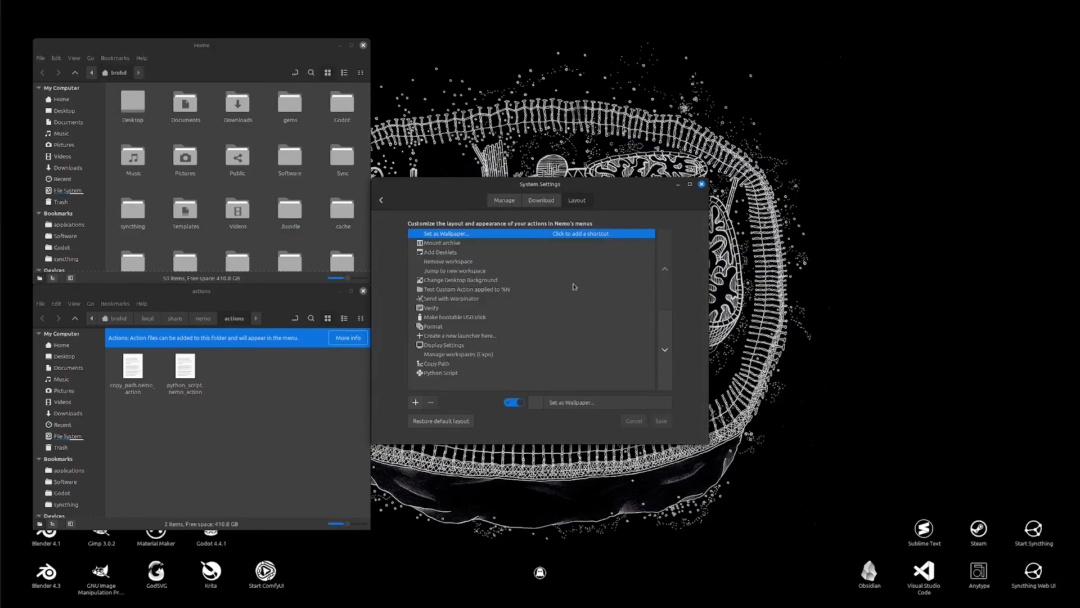
left_click(449, 374)
left_click(416, 402)
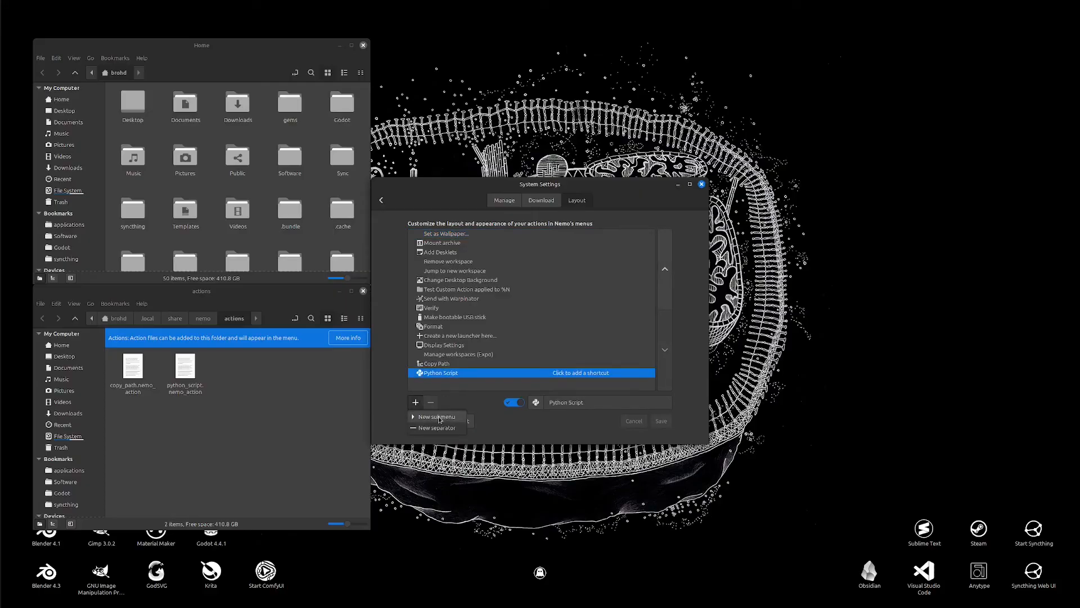
left_click(445, 417)
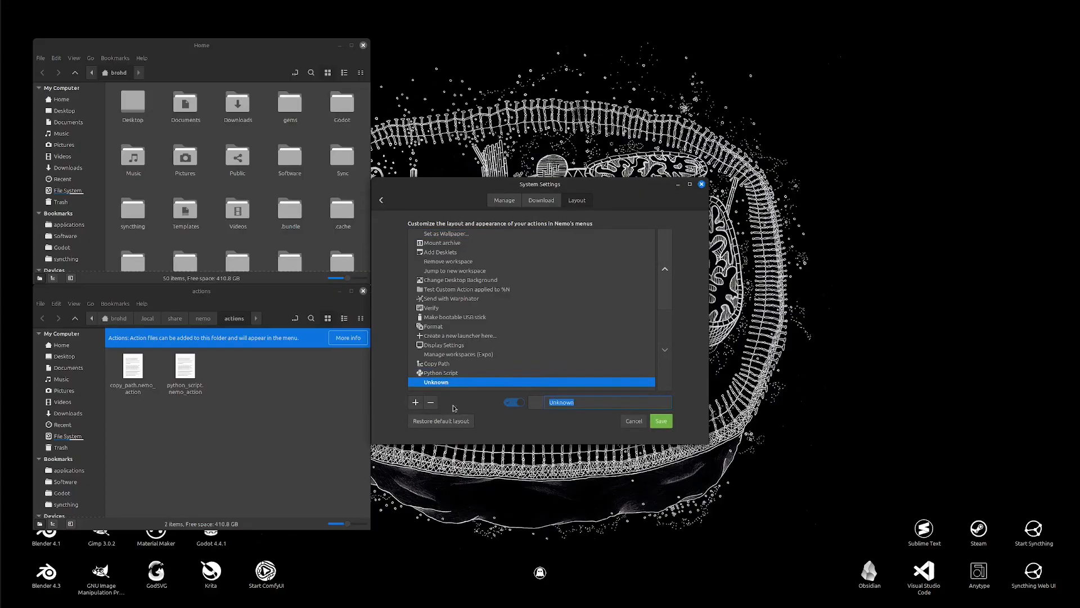
type("Python")
left_click(667, 425)
Step: Move the Python Script action into the Python submenu and save the layout
left_click(443, 373)
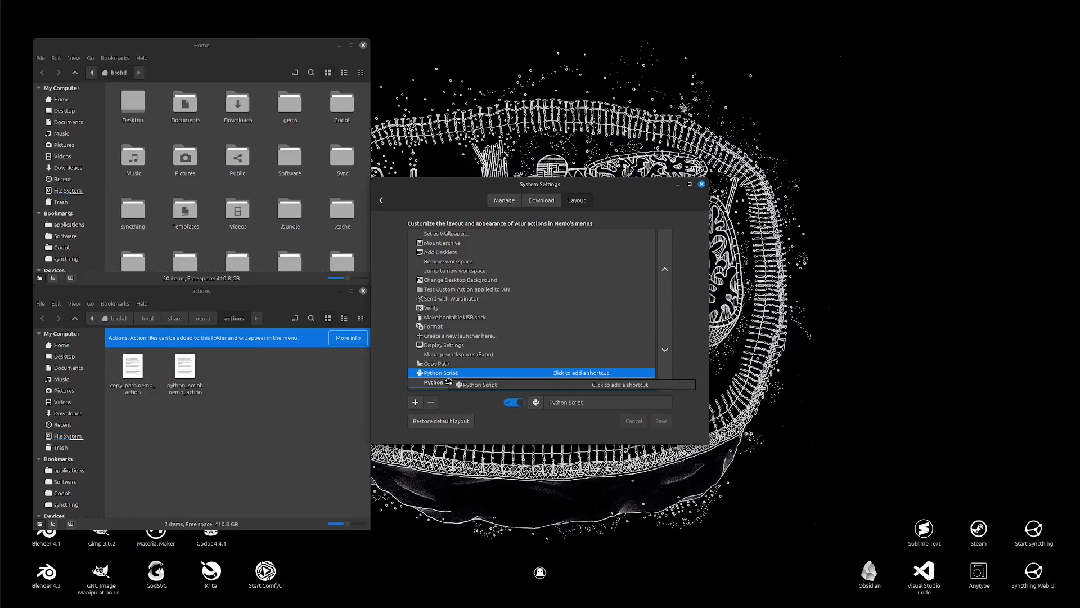
left_click_drag(474, 372, 451, 382)
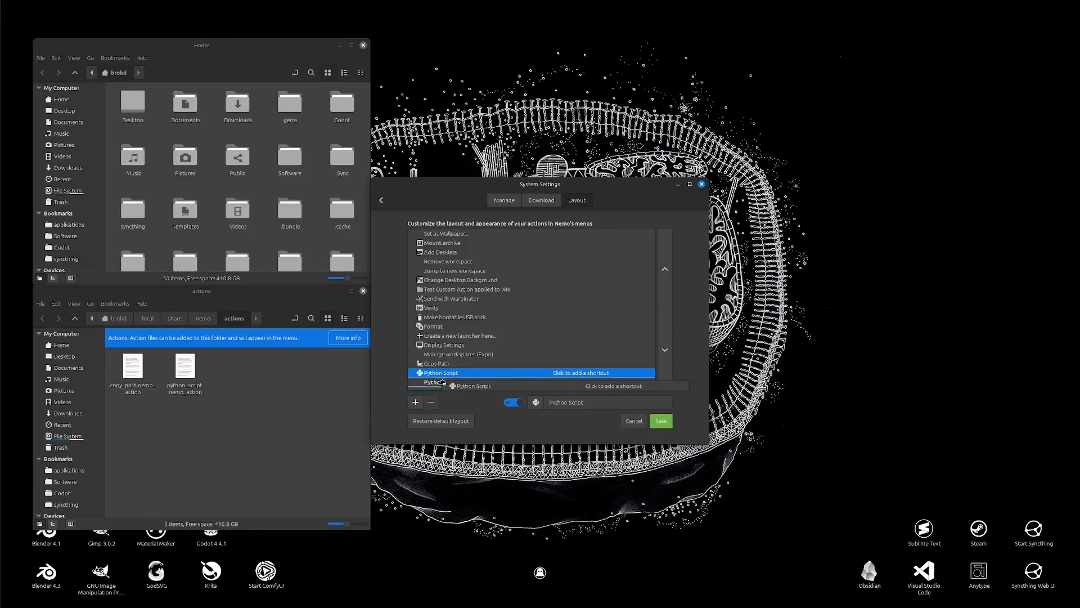
left_click(662, 422)
Step: Open the desktop context menu and inspect the Python submenu
right_click(862, 370)
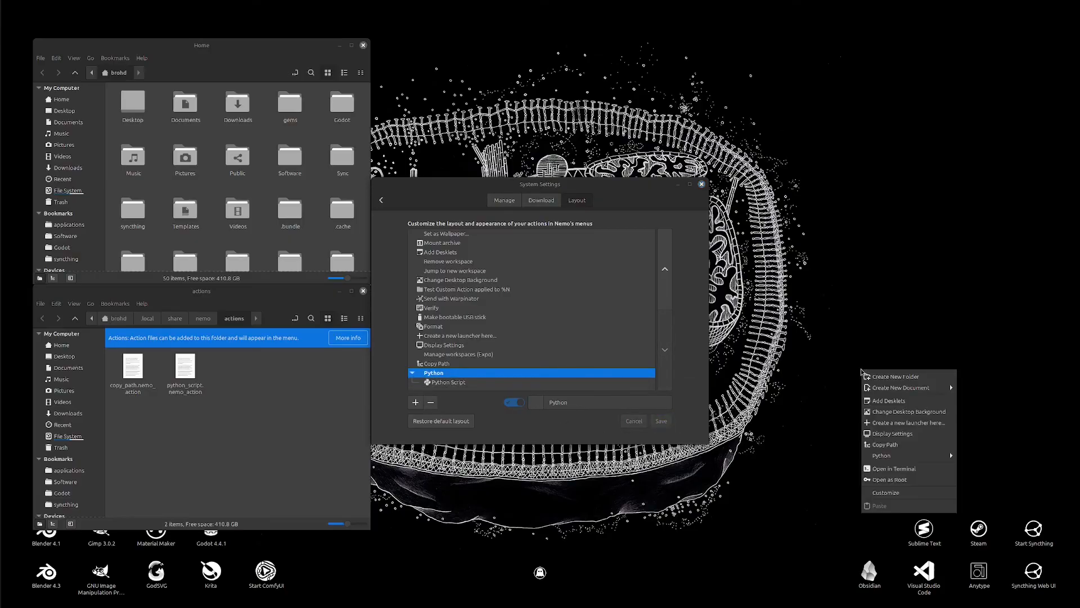
mouse_move(929, 460)
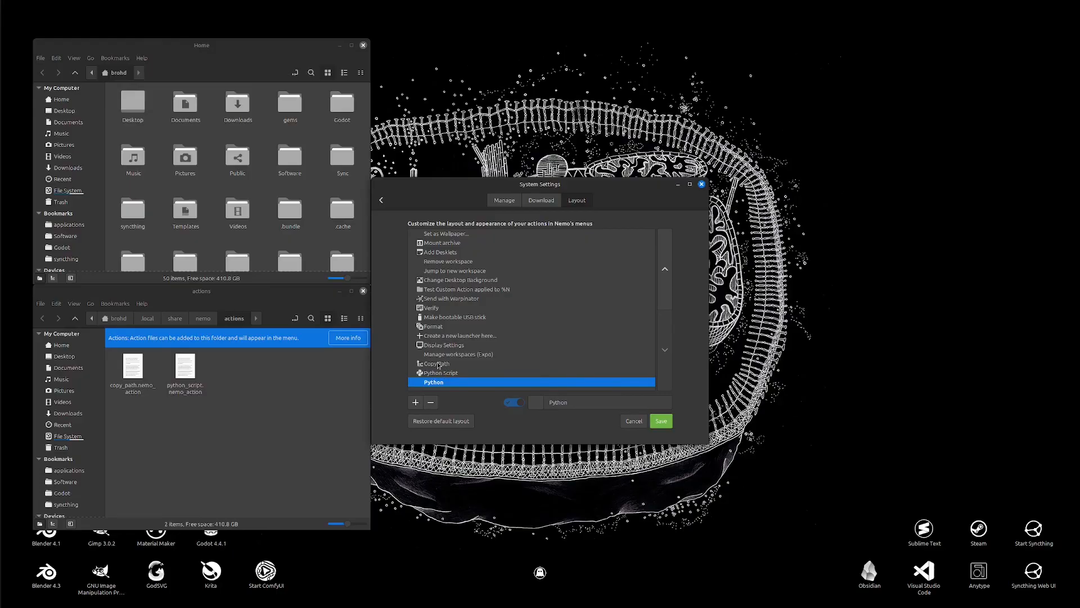
Step: Remove the Python submenu from the actions layout
left_click(430, 402)
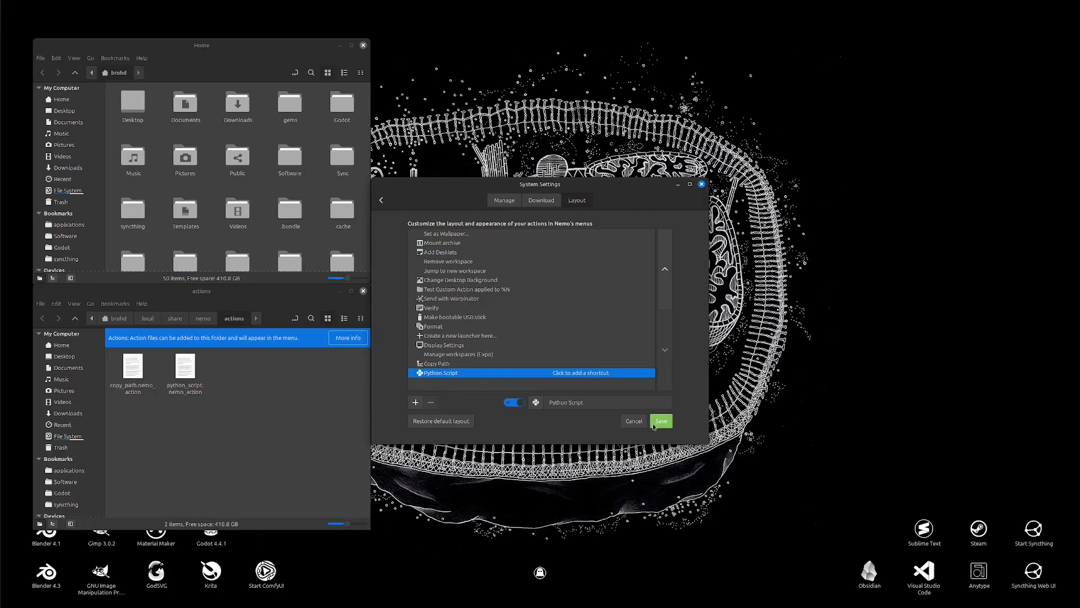